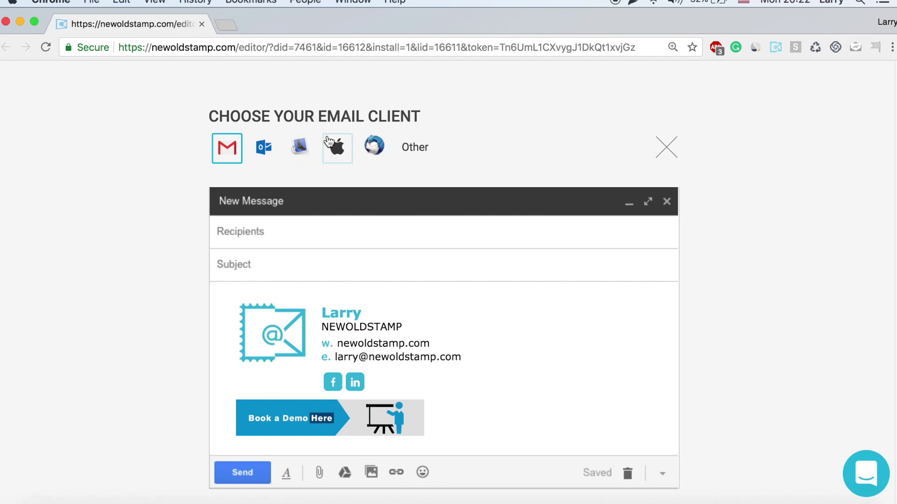
Copy the Newoldstamp signature prepared for Apple Mail and bring up Mail.
{"action": "left_click", "coordinate": [300, 150]}
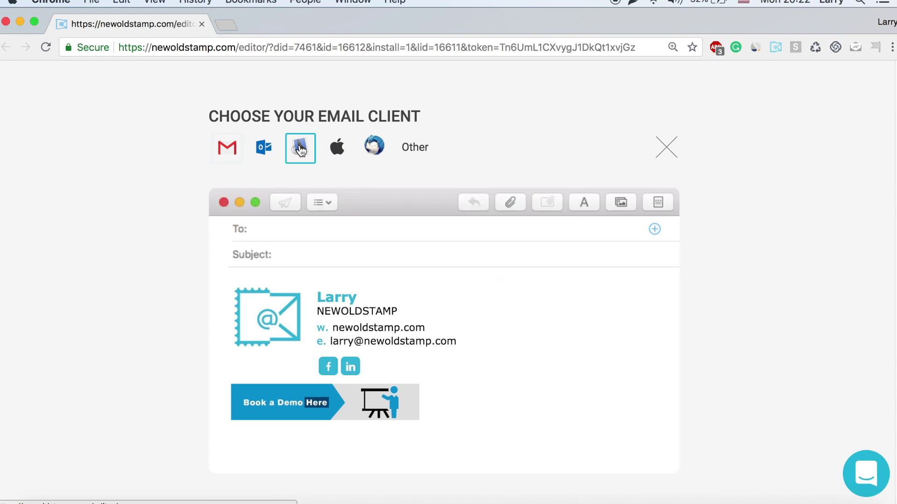
{"action": "scroll", "coordinate": [351, 241], "scroll_direction": "down", "scroll_amount": 1}
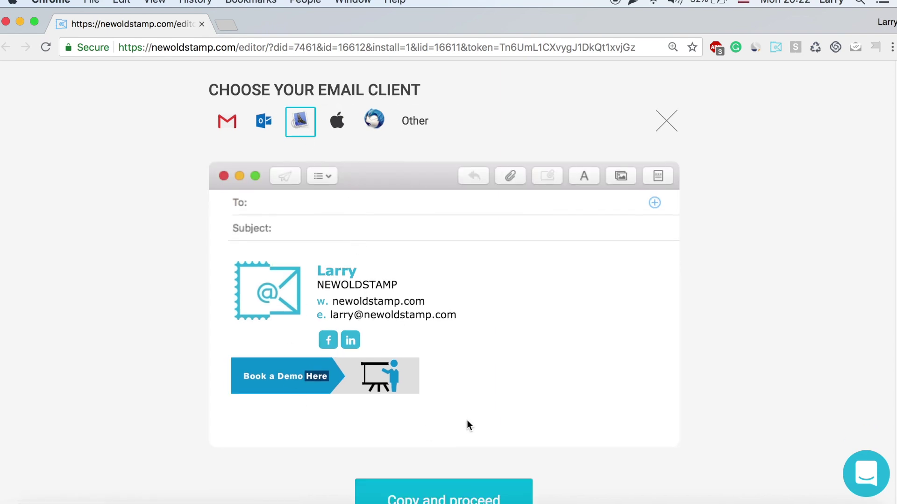
{"action": "scroll", "coordinate": [467, 424], "scroll_direction": "down", "scroll_amount": 3}
{"action": "left_click", "coordinate": [453, 397]}
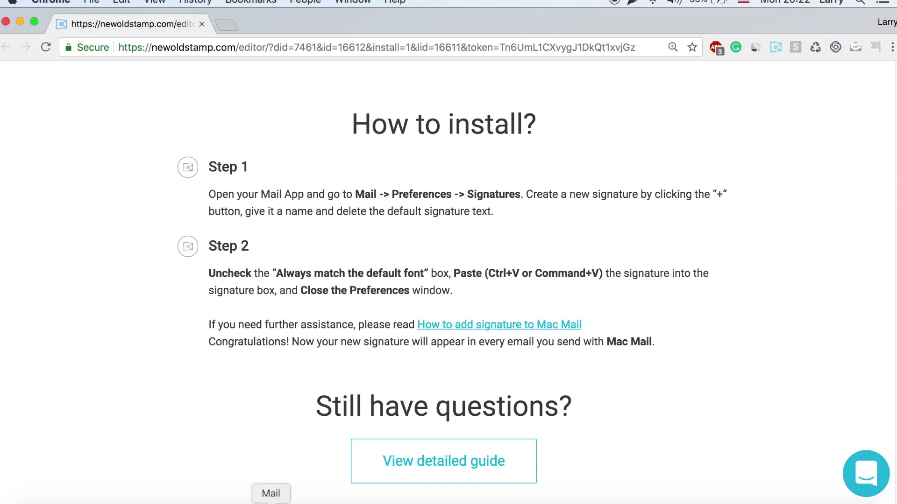
{"action": "left_click", "coordinate": [271, 502]}
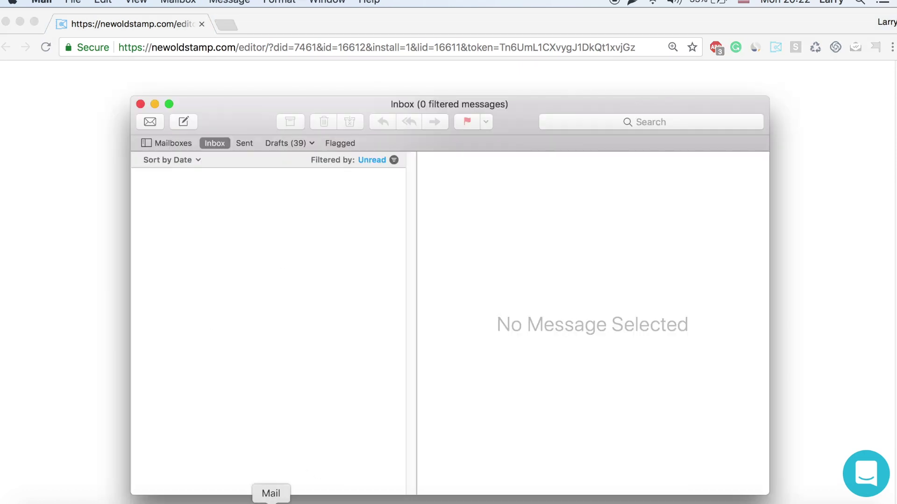
{"action": "left_click", "coordinate": [44, 3]}
Add a new signature named 'Test' to the Google account in Signatures preferences.
{"action": "left_click", "coordinate": [59, 38]}
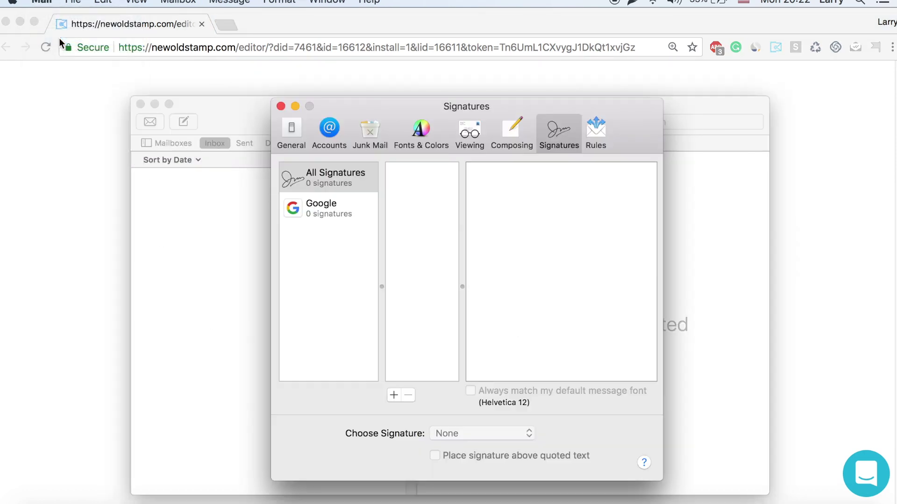
{"action": "left_click", "coordinate": [326, 214]}
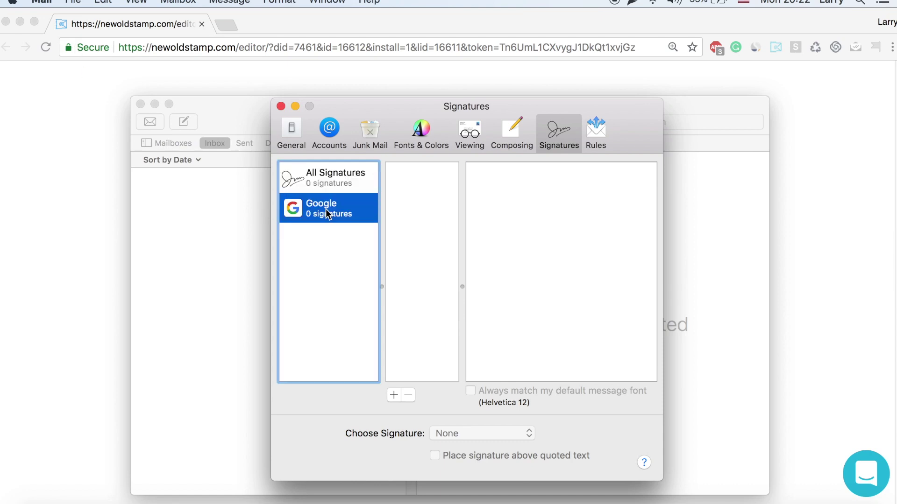
{"action": "left_click", "coordinate": [394, 395]}
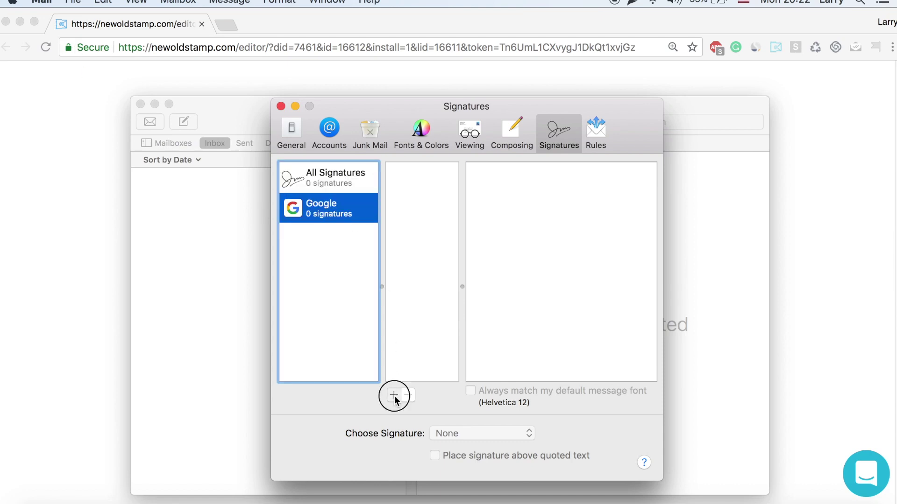
{"action": "type", "text": "Test"}
{"action": "left_click", "coordinate": [537, 245]}
Replace the default text with the pasted Newoldstamp signature, with 'Always match font' unchecked.
{"action": "left_click_drag", "start_coordinate": [566, 212], "coordinate": [467, 172]}
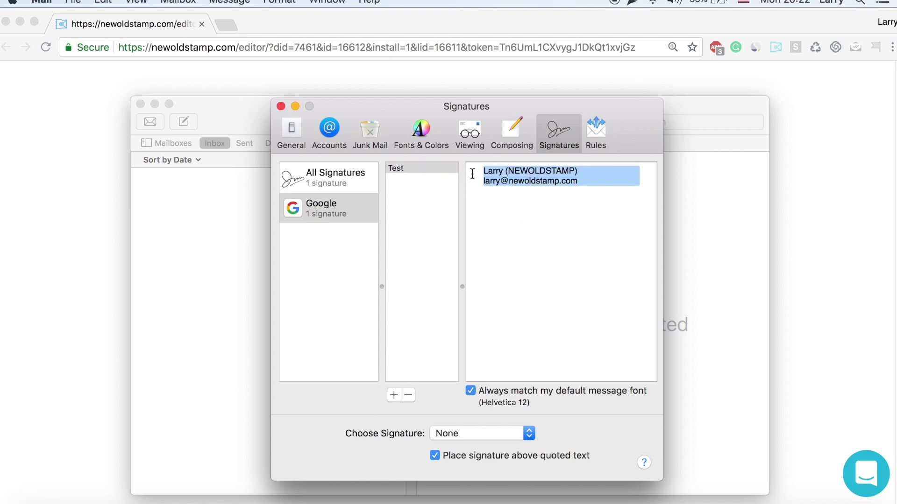
{"action": "key", "text": "BackSpace"}
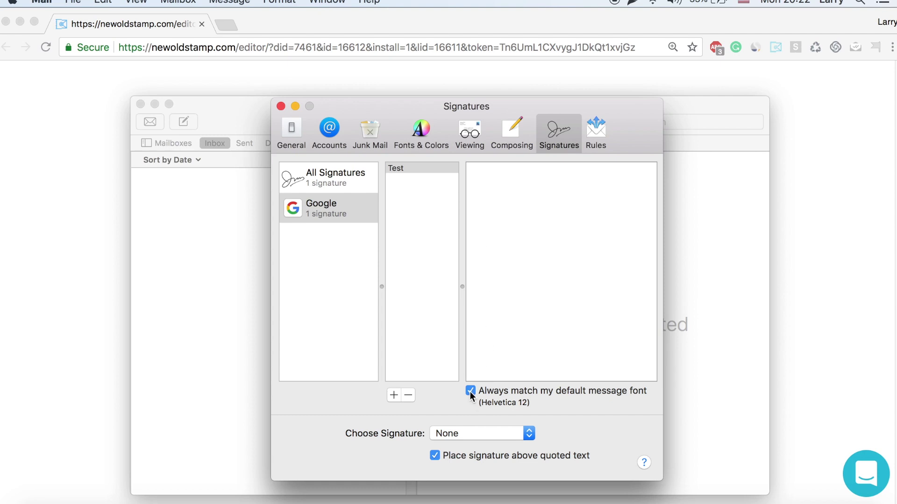
{"action": "left_click", "coordinate": [471, 391]}
{"action": "right_click", "coordinate": [508, 200]}
{"action": "left_click", "coordinate": [546, 235]}
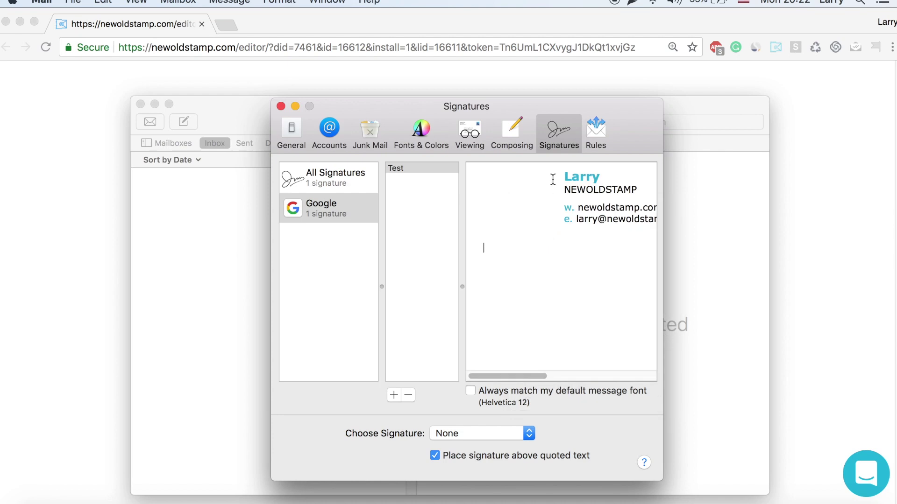
Open a test message, then set the Composing message format to Rich Text.
{"action": "left_click", "coordinate": [281, 107]}
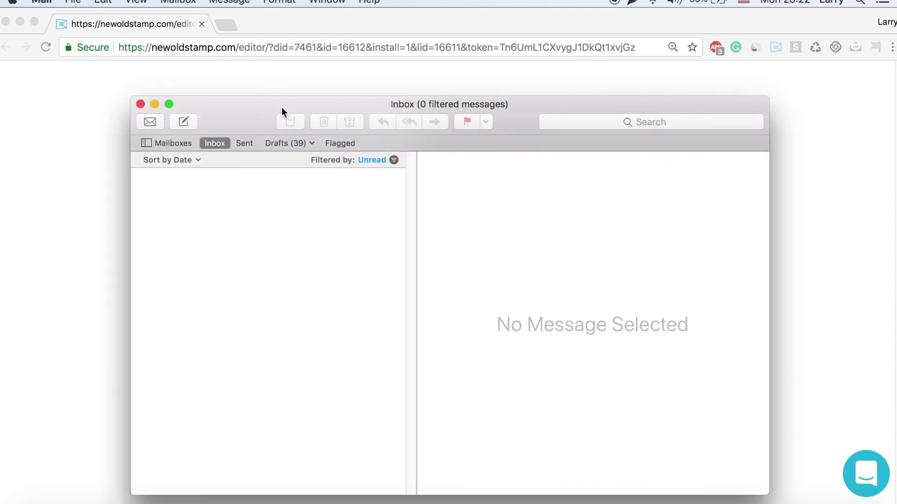
{"action": "left_click", "coordinate": [185, 122]}
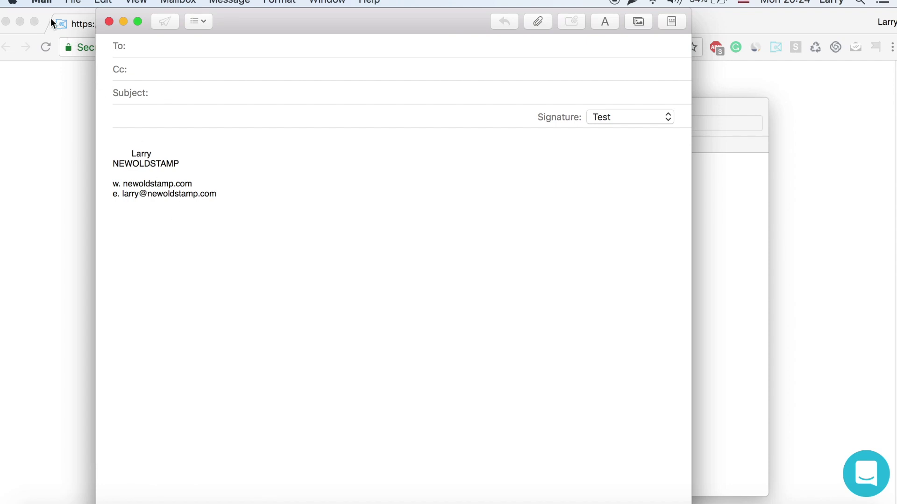
{"action": "left_click", "coordinate": [42, 3]}
{"action": "left_click", "coordinate": [53, 39]}
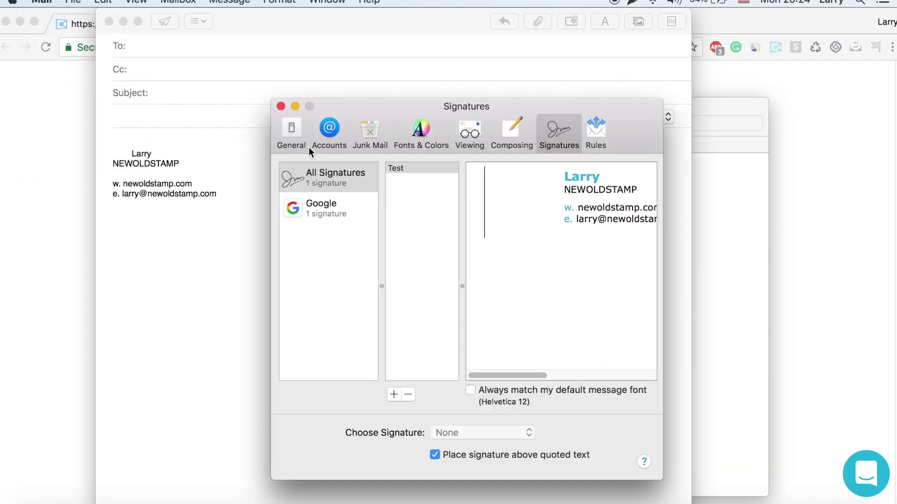
{"action": "left_click", "coordinate": [514, 136]}
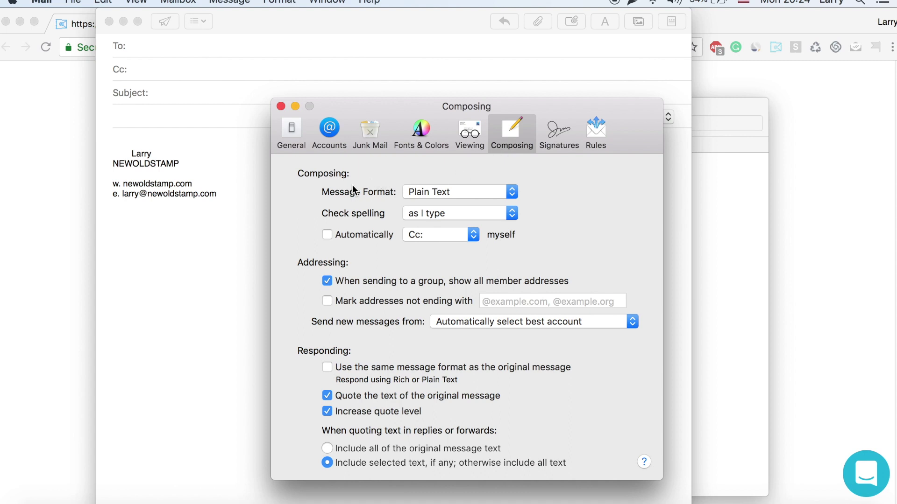
{"action": "left_click", "coordinate": [455, 192]}
{"action": "left_click", "coordinate": [434, 203]}
Close the old windows and compose a fresh message showing the full Test signature.
{"action": "left_click", "coordinate": [279, 106]}
{"action": "left_click", "coordinate": [110, 22]}
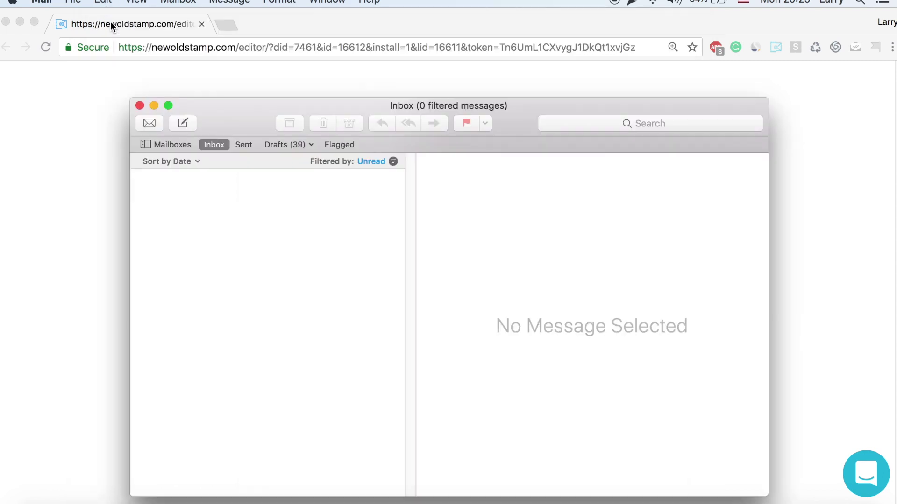
{"action": "left_click", "coordinate": [183, 123]}
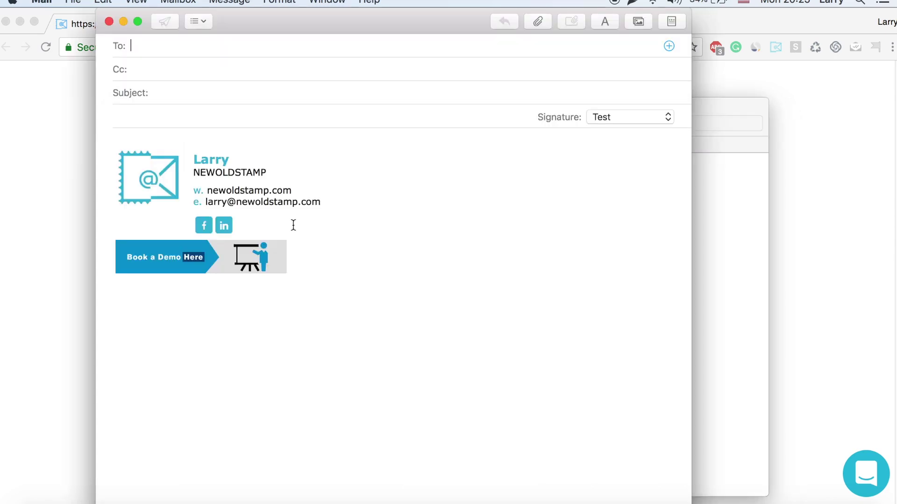